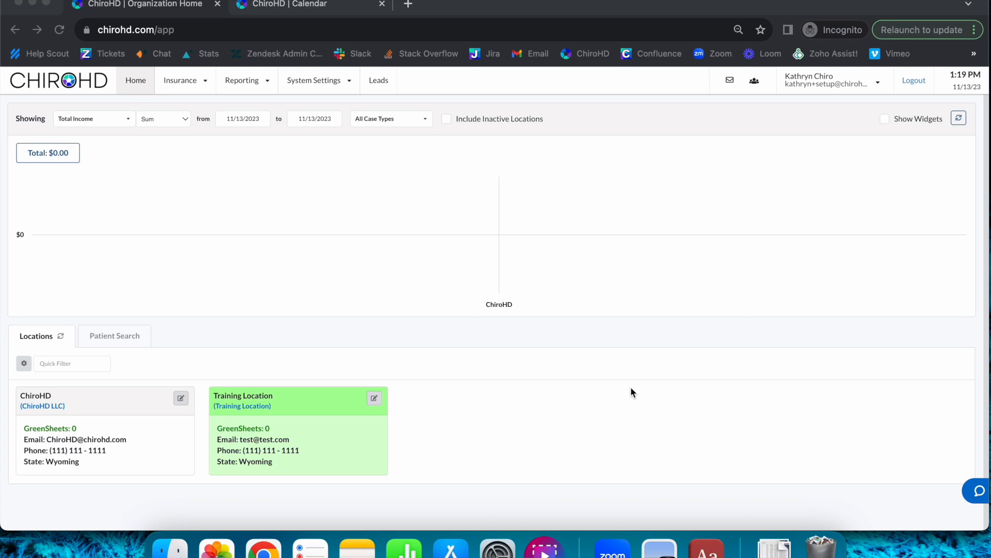
- Create a system referral source named Yoga Event in the External category, leaving its referral source type empty
{"action": "left_click", "coordinate": [331, 83]}
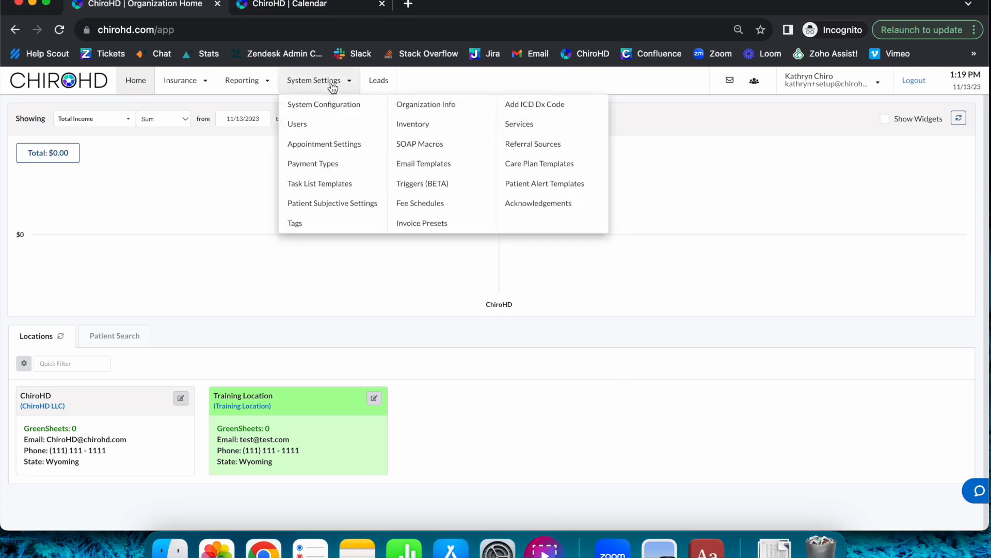
{"action": "left_click", "coordinate": [573, 143]}
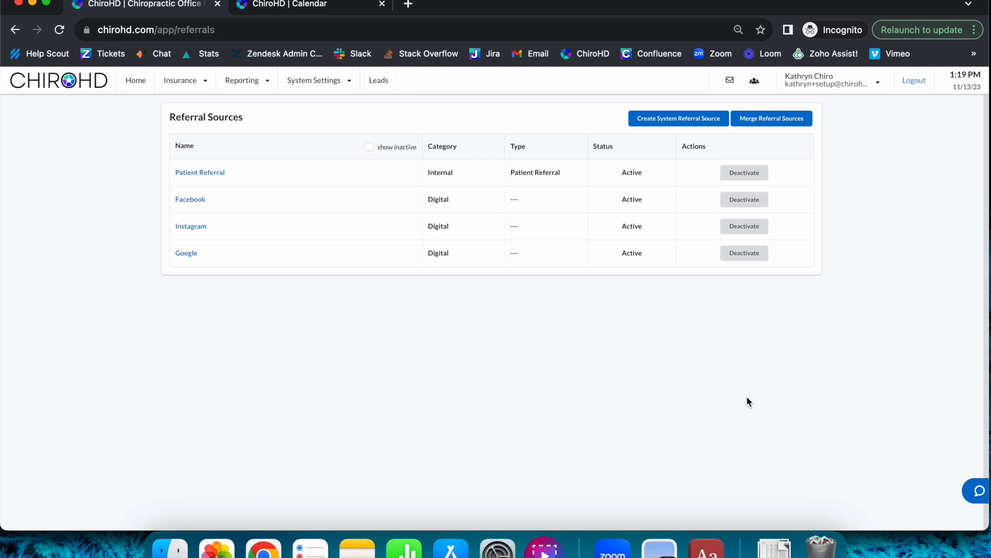
{"action": "left_click", "coordinate": [686, 128]}
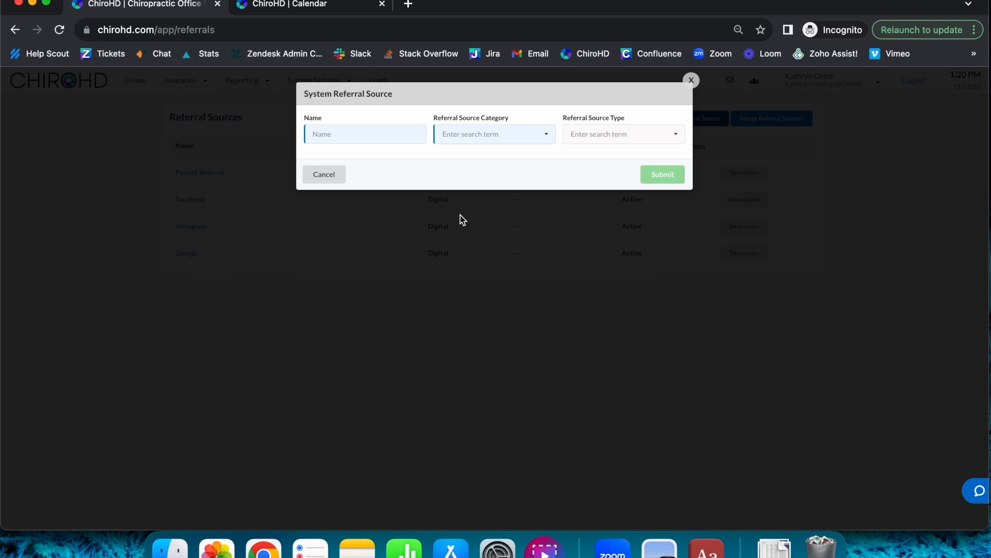
{"action": "left_click", "coordinate": [392, 137]}
{"action": "type", "text": "Yoga Event"}
{"action": "left_click", "coordinate": [502, 138]}
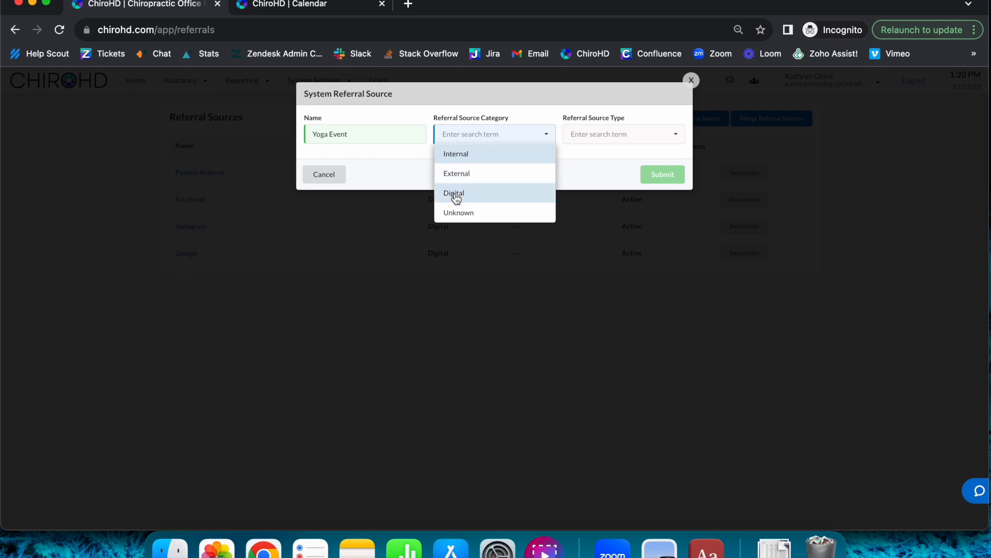
{"action": "left_click", "coordinate": [482, 175]}
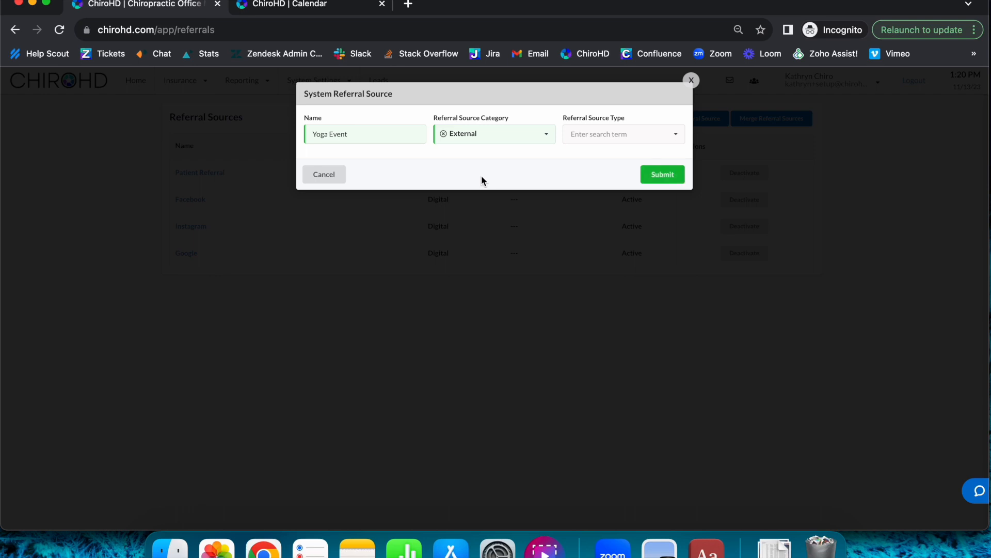
{"action": "left_click", "coordinate": [637, 136]}
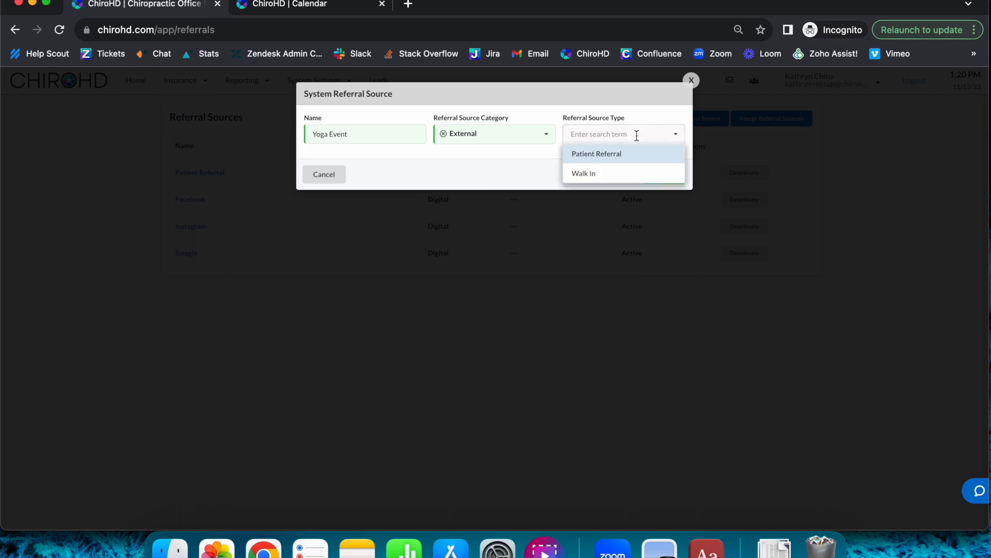
{"action": "left_click", "coordinate": [528, 169]}
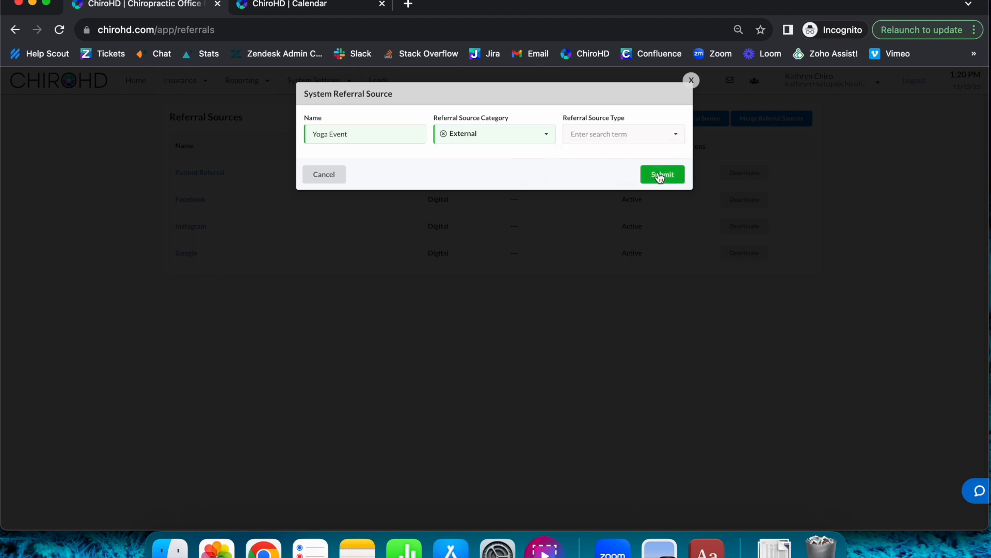
{"action": "left_click", "coordinate": [663, 173]}
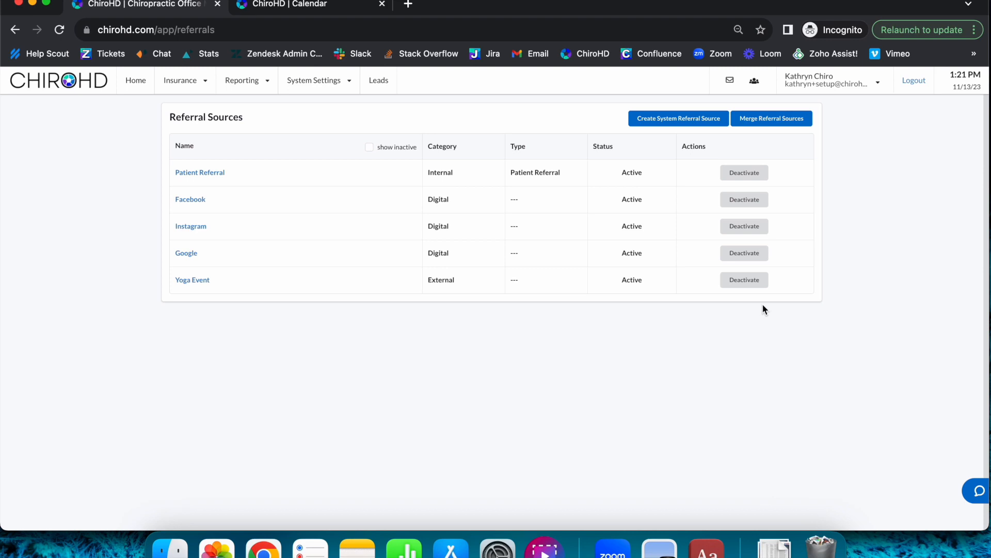
- Review the organization's System Configuration options that govern referrals, and return to the organization home page
{"action": "left_click", "coordinate": [368, 148]}
{"action": "left_click", "coordinate": [138, 82]}
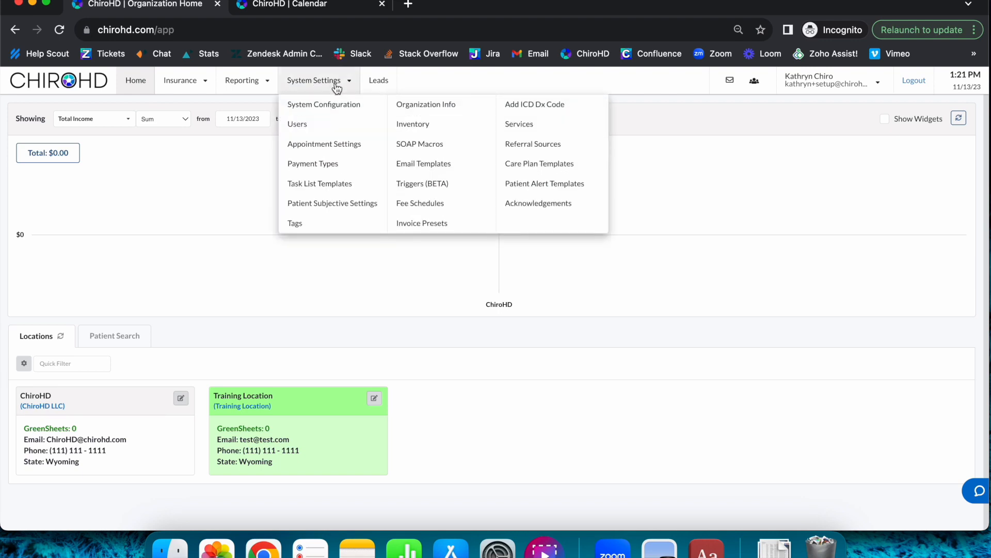
{"action": "left_click", "coordinate": [337, 105]}
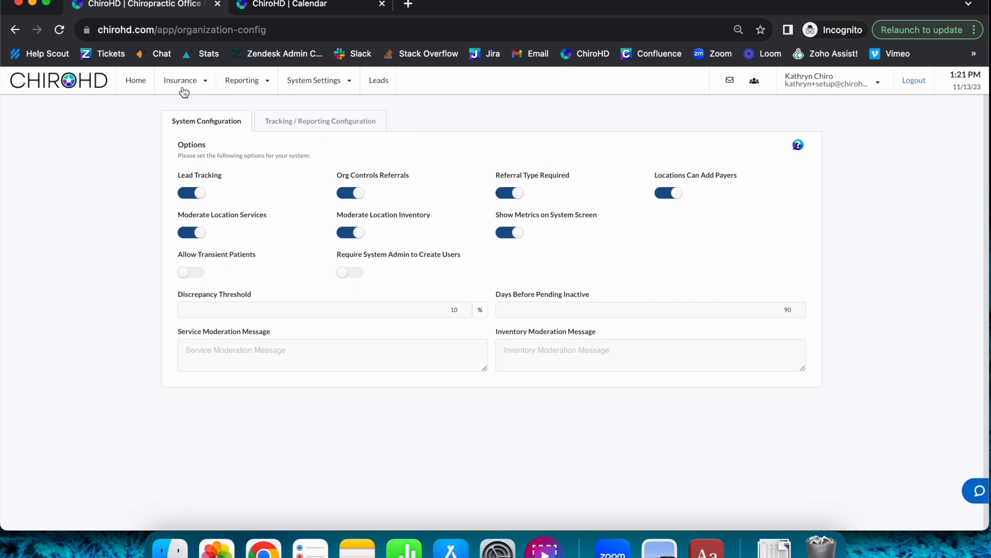
{"action": "left_click", "coordinate": [141, 92]}
- Start a new patient Day 1 appointment at 2:45 PM on Monday, November 13th and list the available referral sources
{"action": "left_click", "coordinate": [320, 12]}
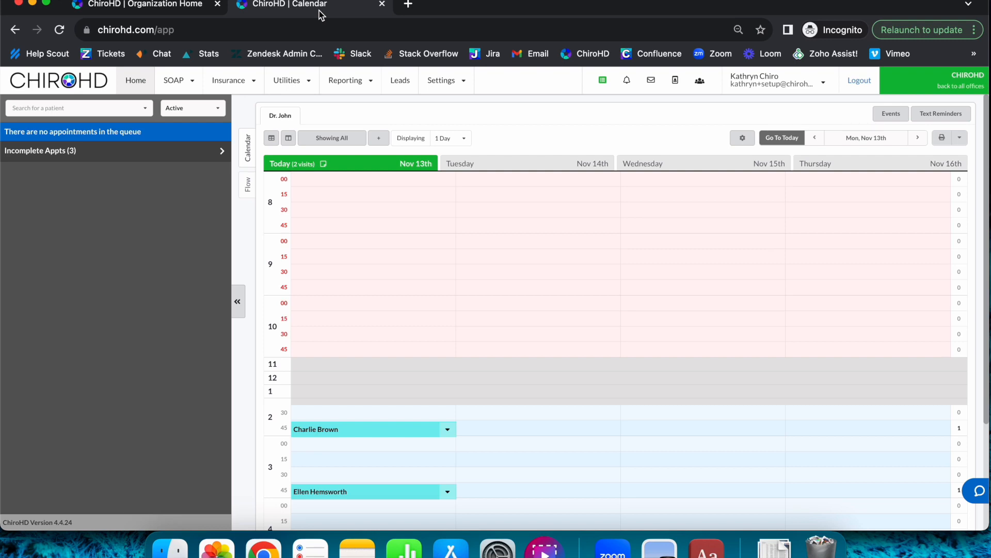
{"action": "left_click", "coordinate": [525, 433]}
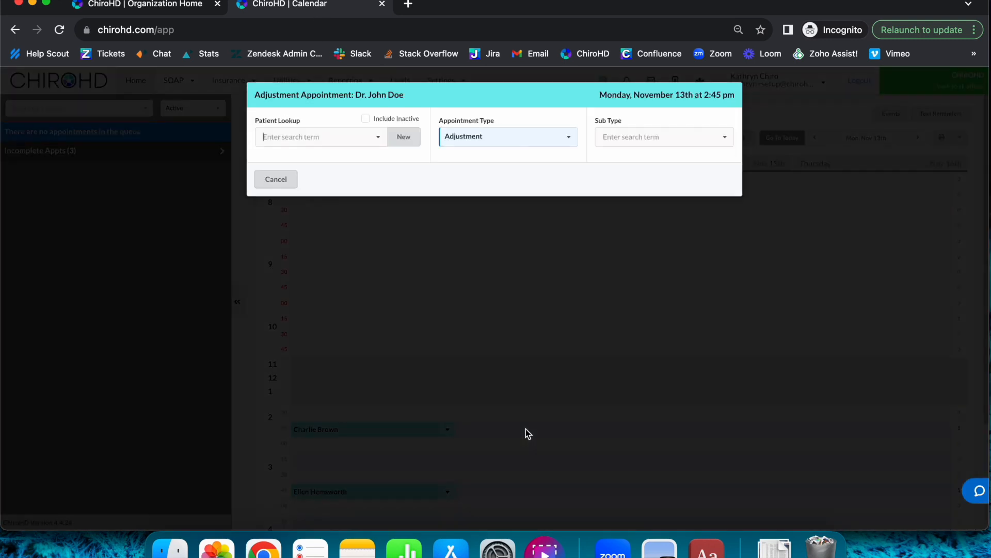
{"action": "left_click", "coordinate": [410, 147]}
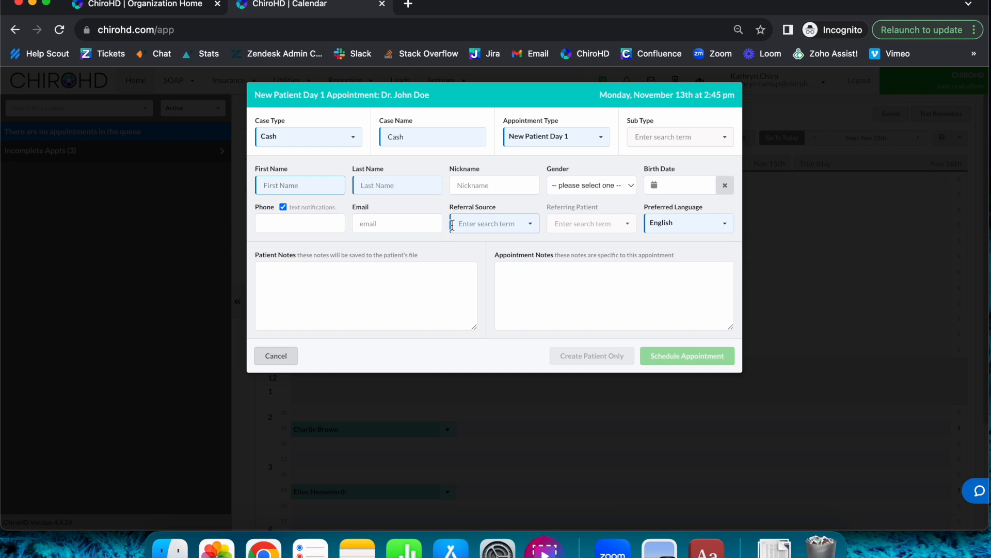
{"action": "left_click", "coordinate": [468, 230]}
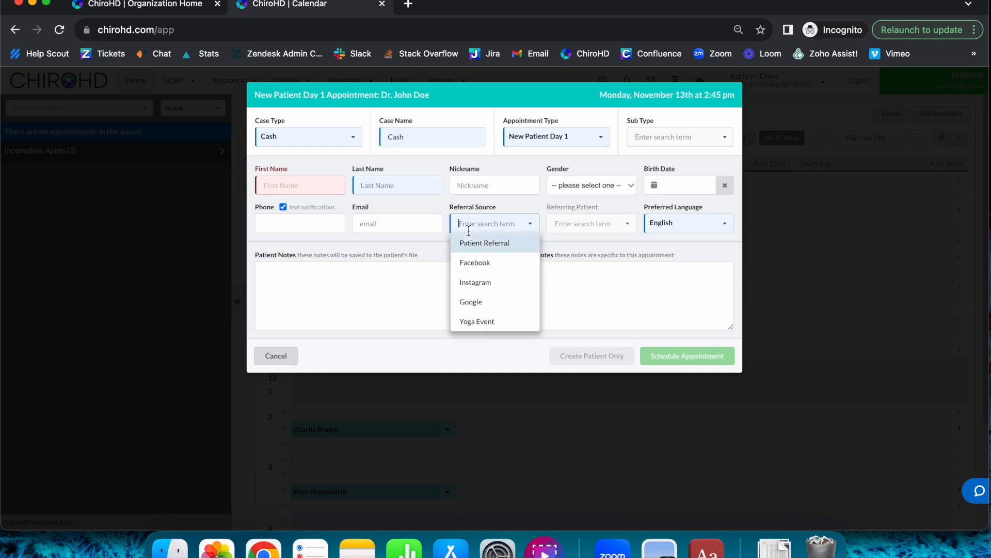
- Try to fill in the 2:45 PM new patient appointment with the patient's first and last name and a referral source
{"action": "left_click", "coordinate": [313, 184]}
{"action": "type", "text": "TEst"}
{"action": "key", "text": "Tab"}
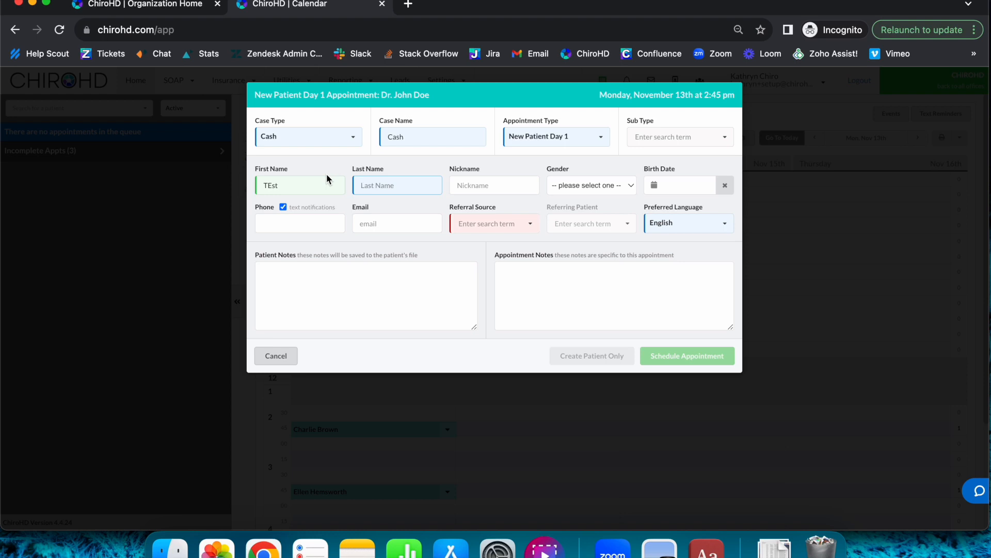
{"action": "type", "text": "Test"}
{"action": "left_click", "coordinate": [668, 352]}
{"action": "left_click", "coordinate": [489, 223]}
{"action": "left_click", "coordinate": [504, 280]}
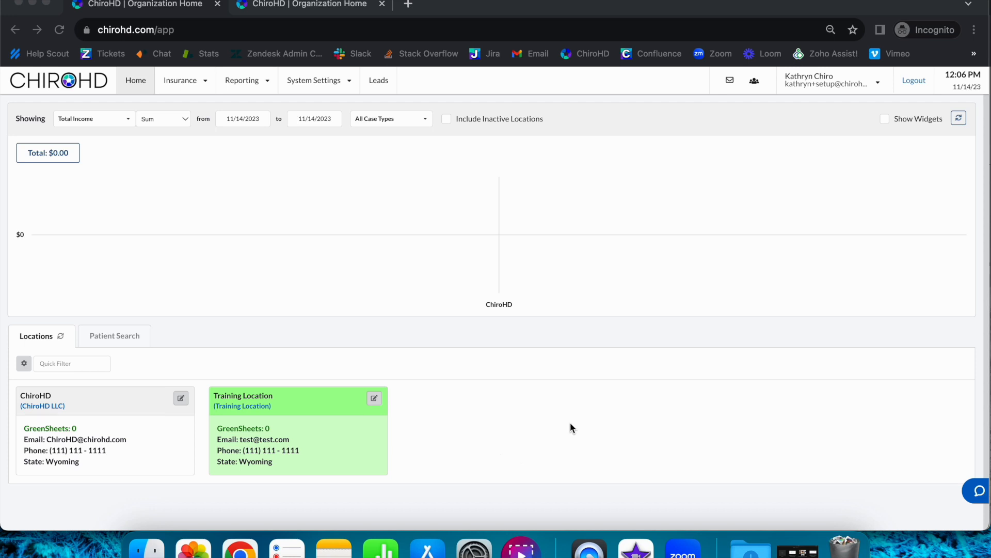
- Turn off Org Controls Referrals in the organization's System Configuration
{"action": "left_click", "coordinate": [380, 187]}
{"action": "left_click", "coordinate": [316, 83]}
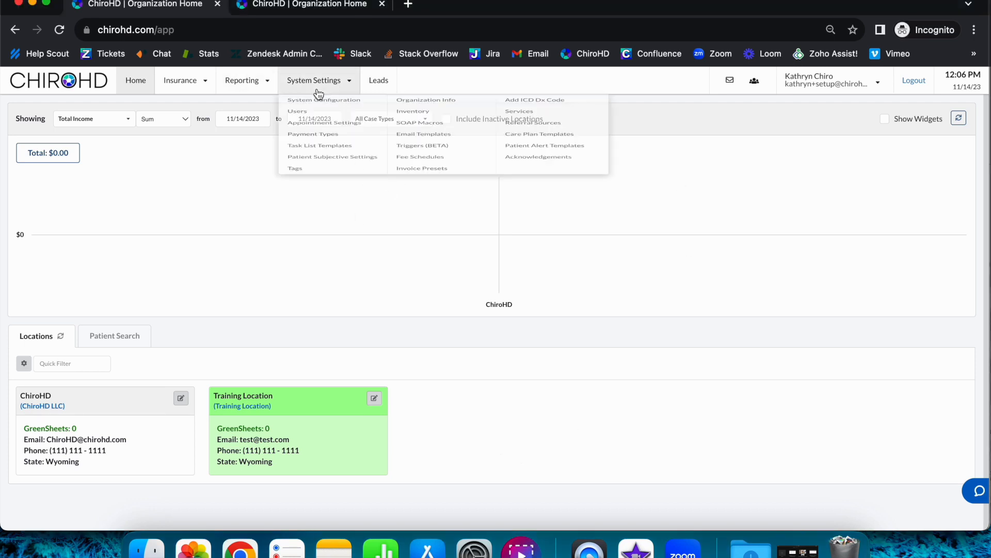
{"action": "left_click", "coordinate": [334, 105]}
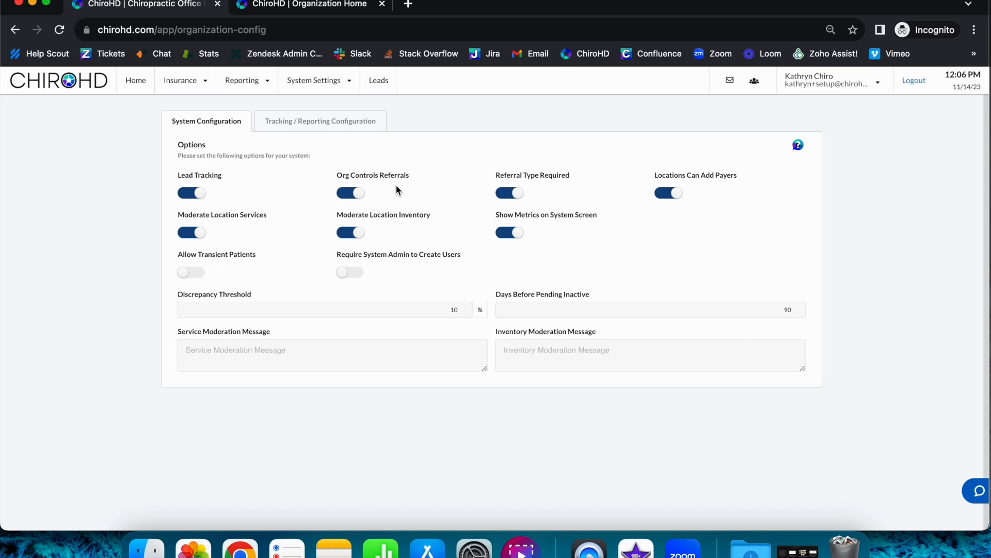
{"action": "left_click", "coordinate": [345, 194]}
- Open the ChiroHD location's Referral Sources in the second browser tab and view its Location Referral Sources list
{"action": "left_click", "coordinate": [336, 7]}
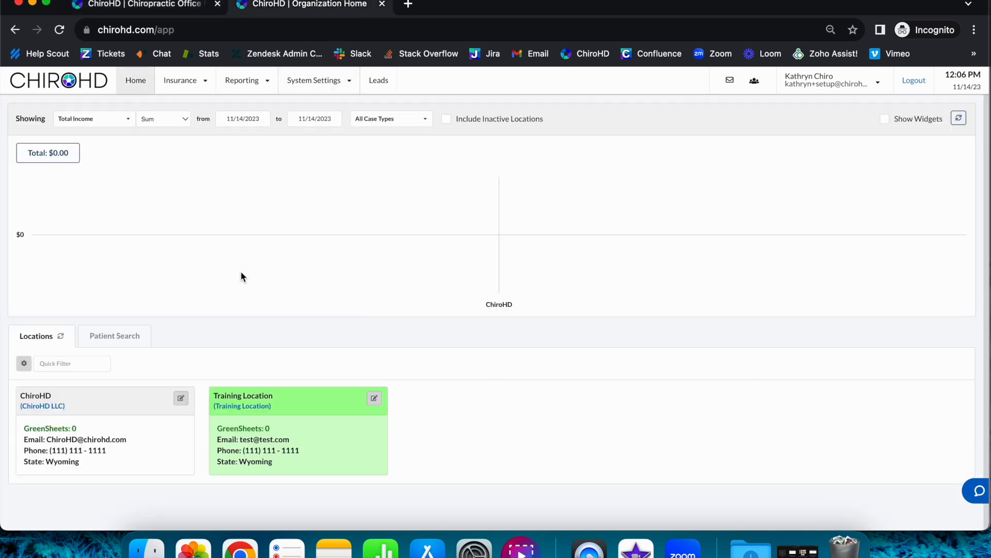
{"action": "left_click", "coordinate": [106, 442]}
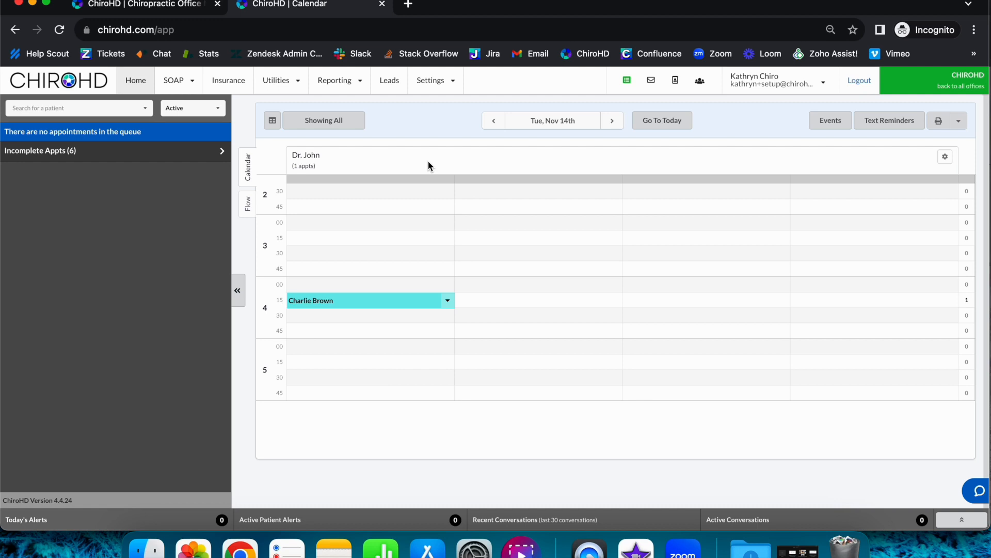
{"action": "left_click", "coordinate": [432, 81]}
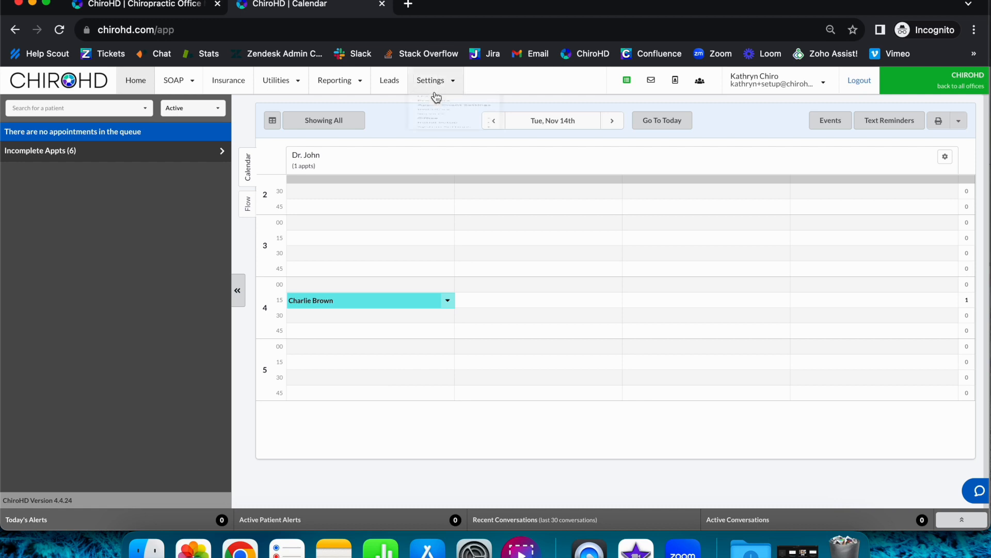
{"action": "mouse_move", "coordinate": [481, 234]}
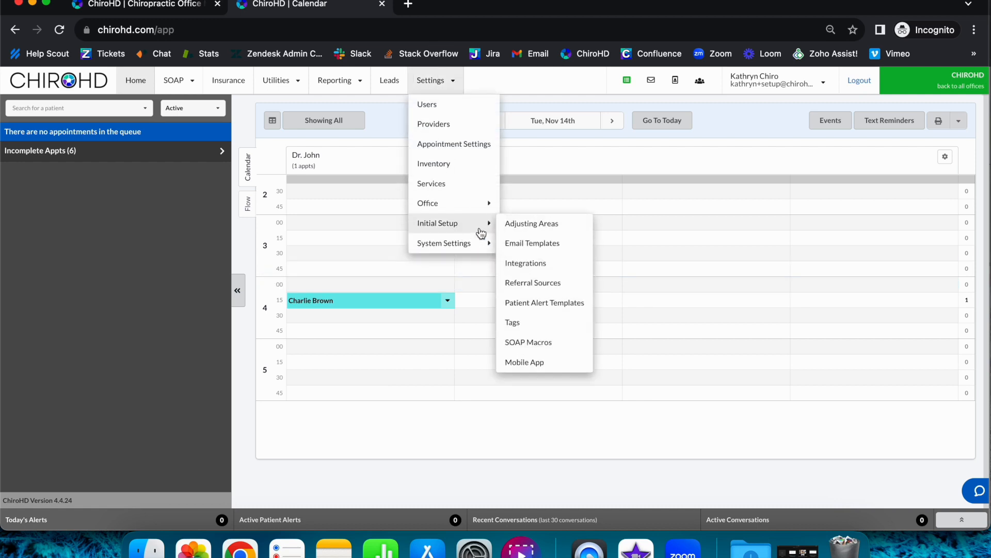
{"action": "left_click", "coordinate": [537, 283]}
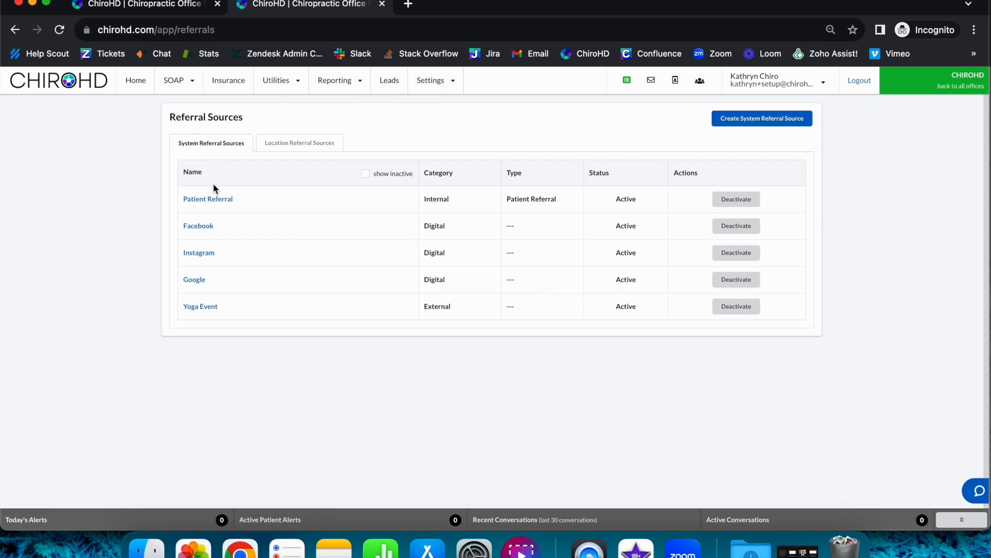
{"action": "left_click", "coordinate": [316, 148]}
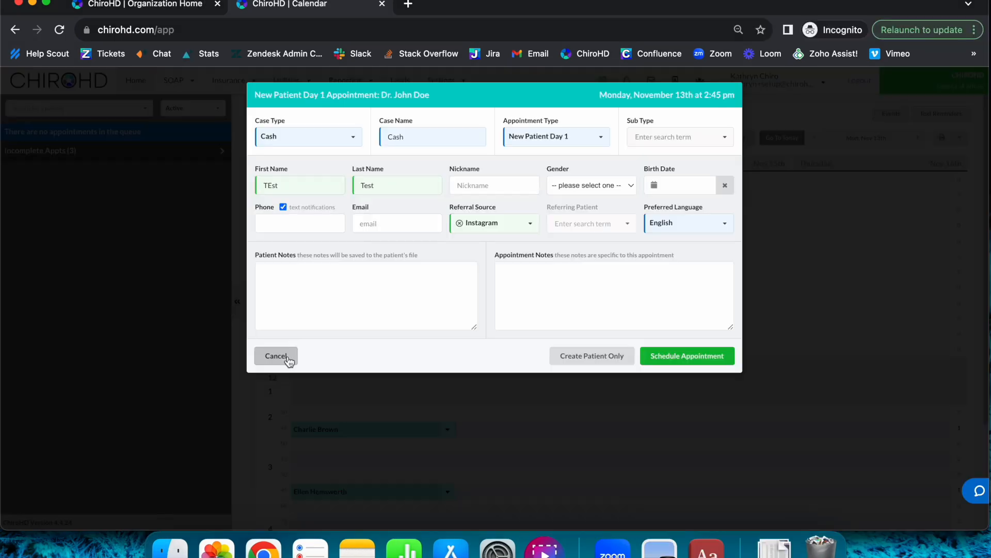
- View the Statistics report in the location's Simple Reporting for November 13th 2023, and return to the calendar
{"action": "left_click", "coordinate": [279, 355]}
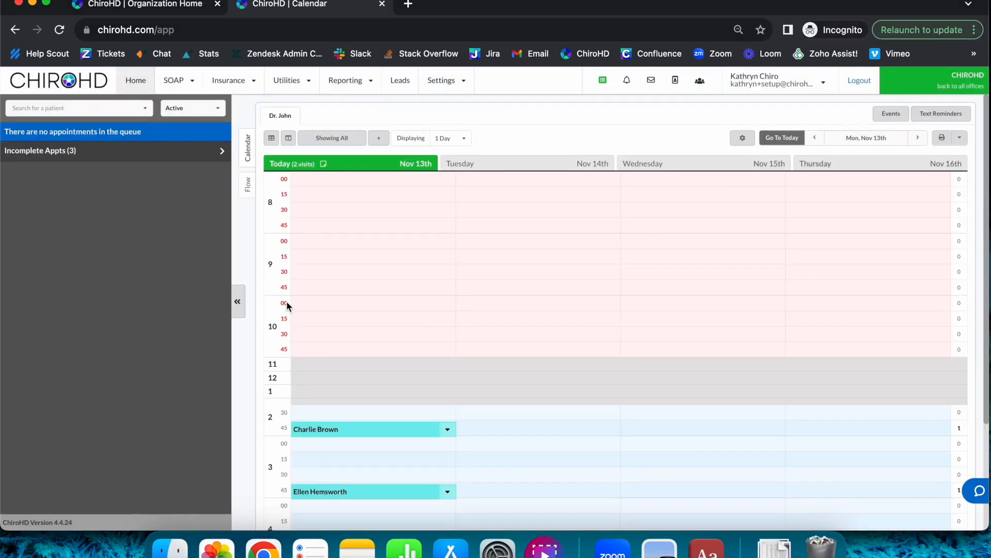
{"action": "left_click", "coordinate": [353, 81]}
{"action": "left_click", "coordinate": [373, 165]}
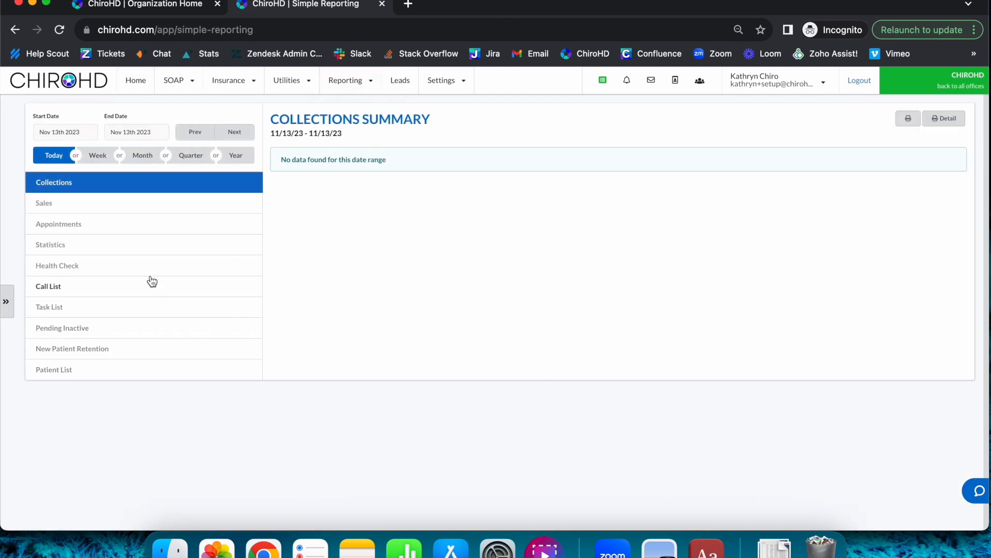
{"action": "left_click", "coordinate": [137, 251]}
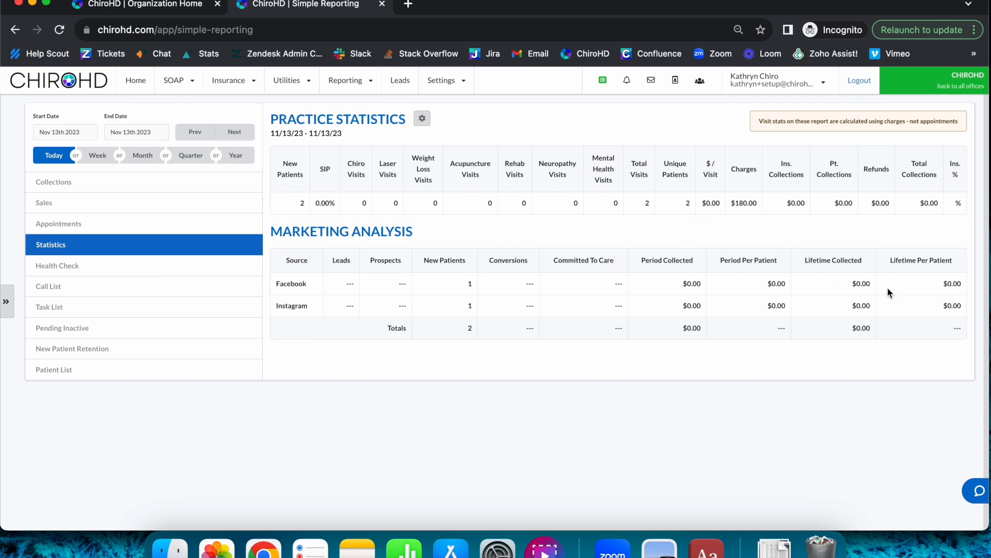
{"action": "left_click", "coordinate": [137, 88]}
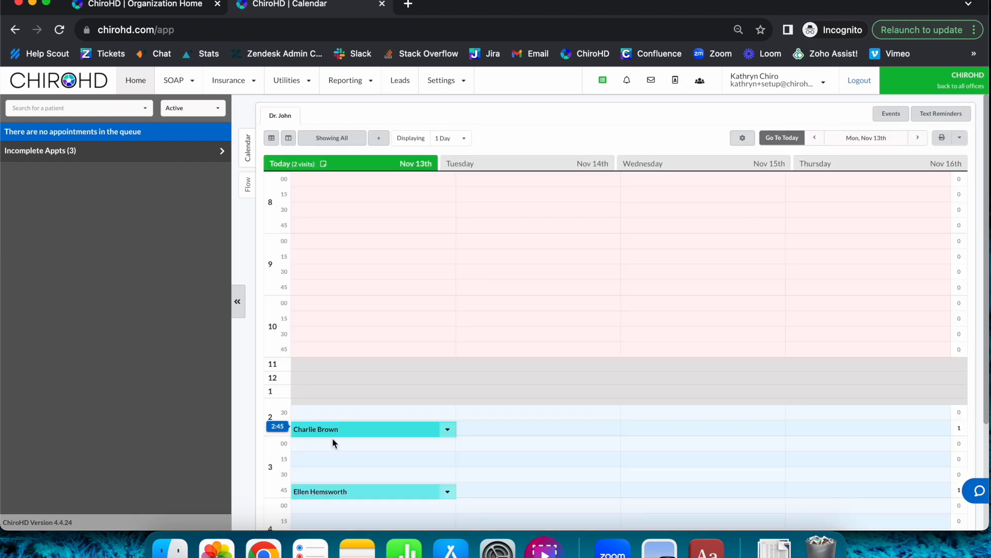
{"action": "left_click", "coordinate": [341, 431]}
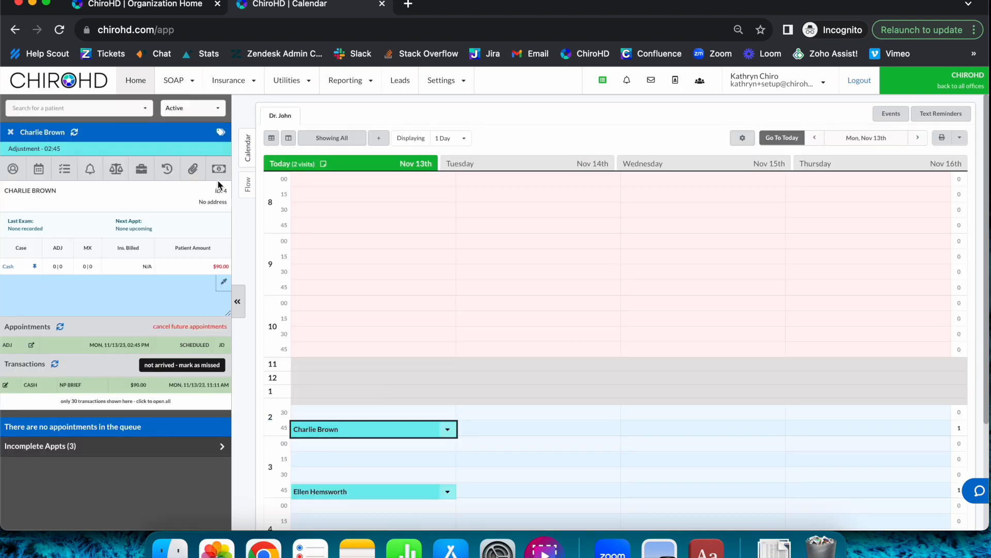
{"action": "left_click", "coordinate": [219, 170]}
{"action": "left_click", "coordinate": [225, 283]}
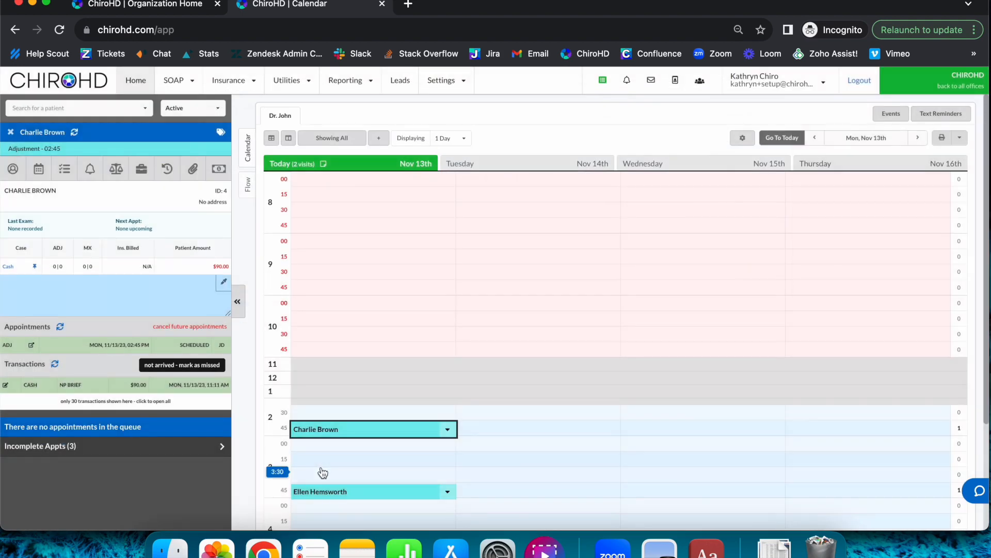
- Schedule a new patient Day 1 appointment at 3:15 PM on November 13th with the patient's first and last name and referral source Yoga Event
{"action": "left_click", "coordinate": [323, 472]}
{"action": "left_click", "coordinate": [395, 144]}
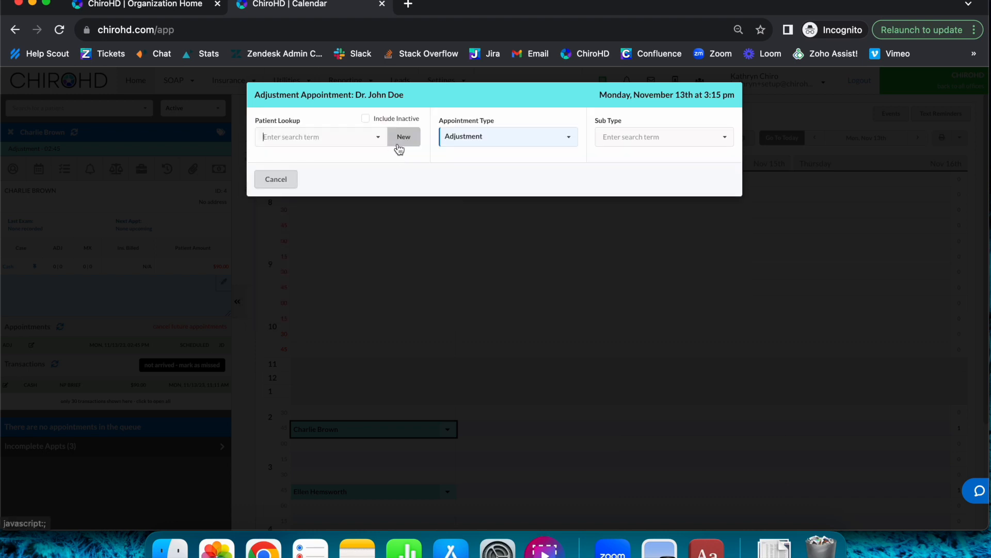
{"action": "left_click", "coordinate": [403, 137]}
{"action": "type", "text": "Te"}
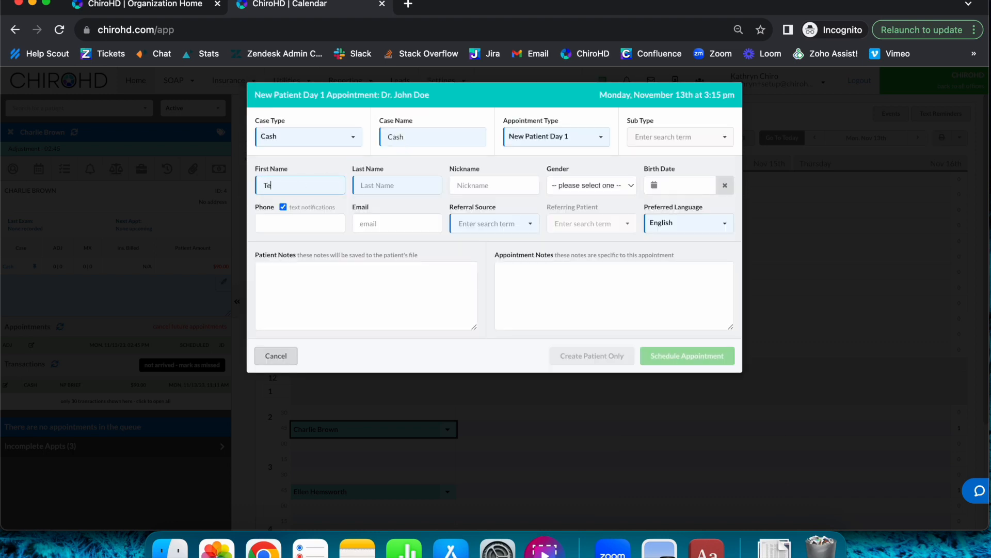
{"action": "type", "text": "st"}
{"action": "key", "text": "Tab"}
{"action": "type", "text": "Test"}
{"action": "left_click", "coordinate": [474, 225]}
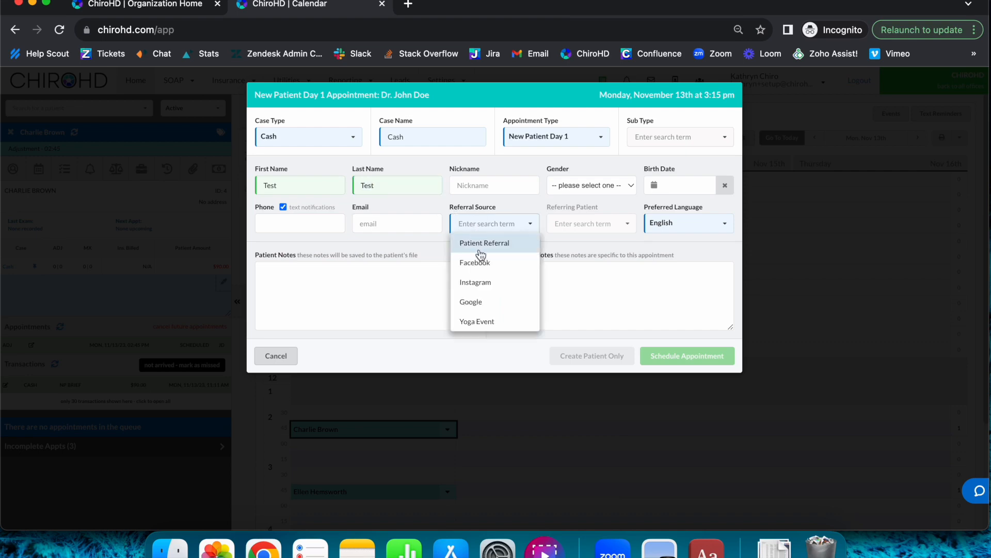
{"action": "left_click", "coordinate": [493, 321]}
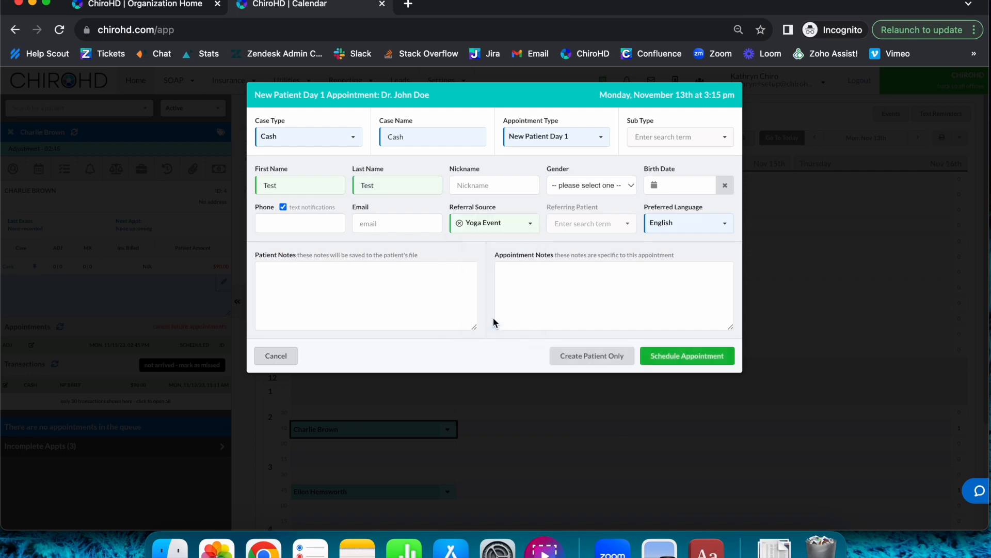
{"action": "left_click", "coordinate": [728, 356]}
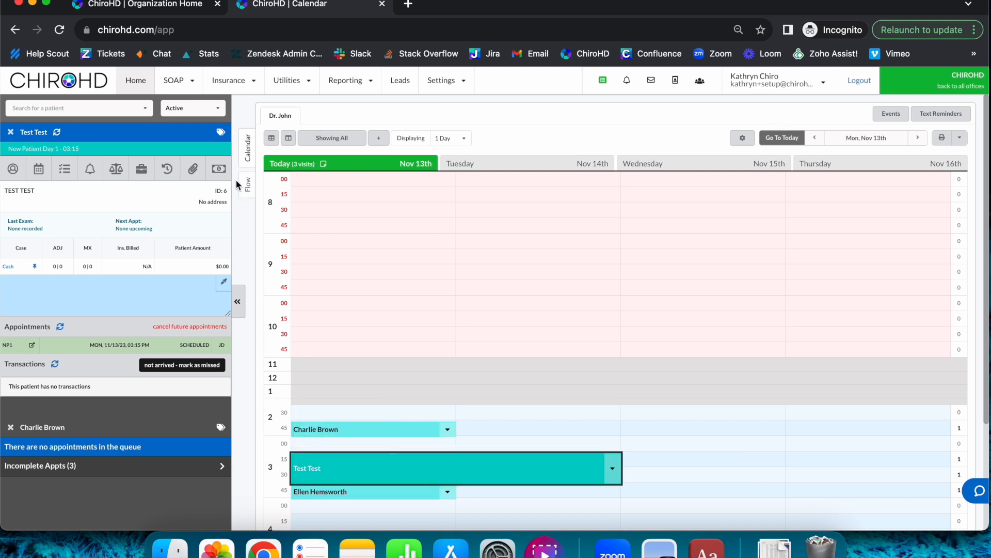
- Post an NP Brief (99203) charge of $90.00 to the new patient's Cash case
{"action": "left_click", "coordinate": [221, 170]}
{"action": "type", "text": "np"}
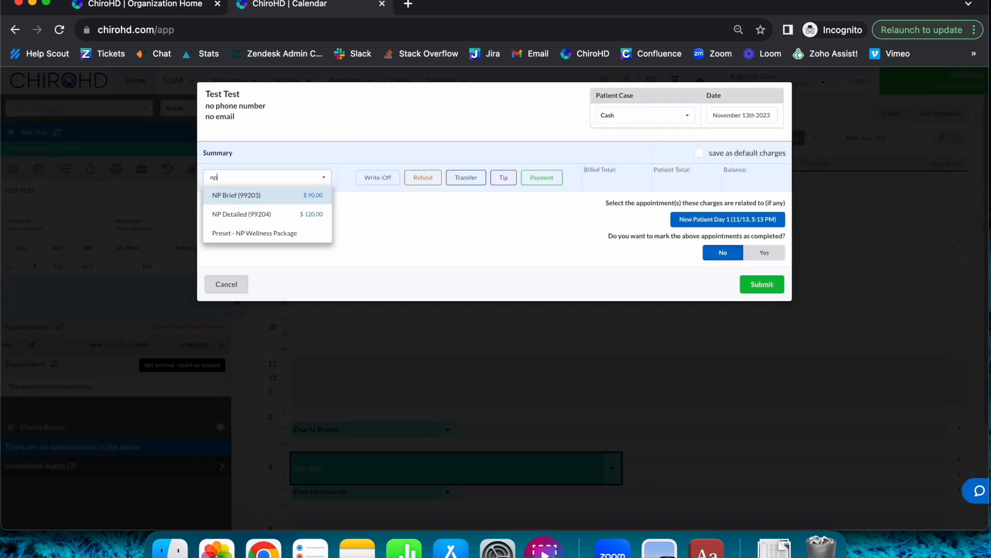
{"action": "left_click", "coordinate": [236, 195]}
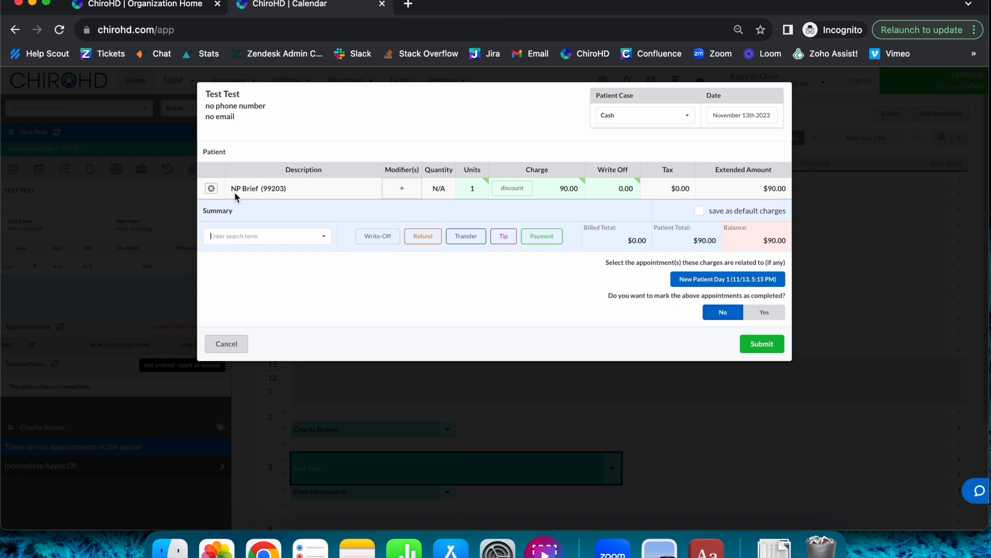
{"action": "left_click", "coordinate": [756, 343]}
- Reopen the Statistics report in Simple Reporting to check the Marketing Analysis by referral source
{"action": "left_click", "coordinate": [351, 81]}
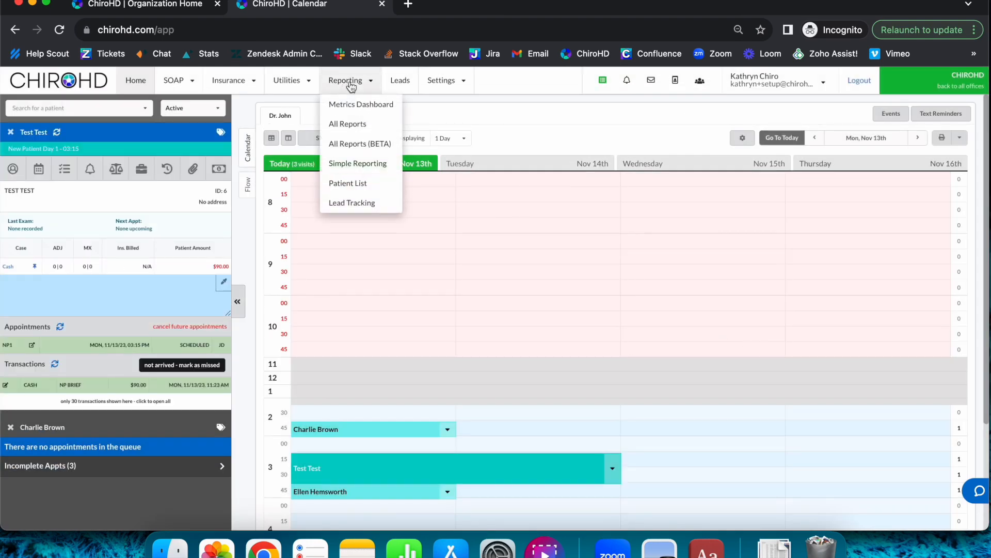
{"action": "left_click", "coordinate": [385, 168]}
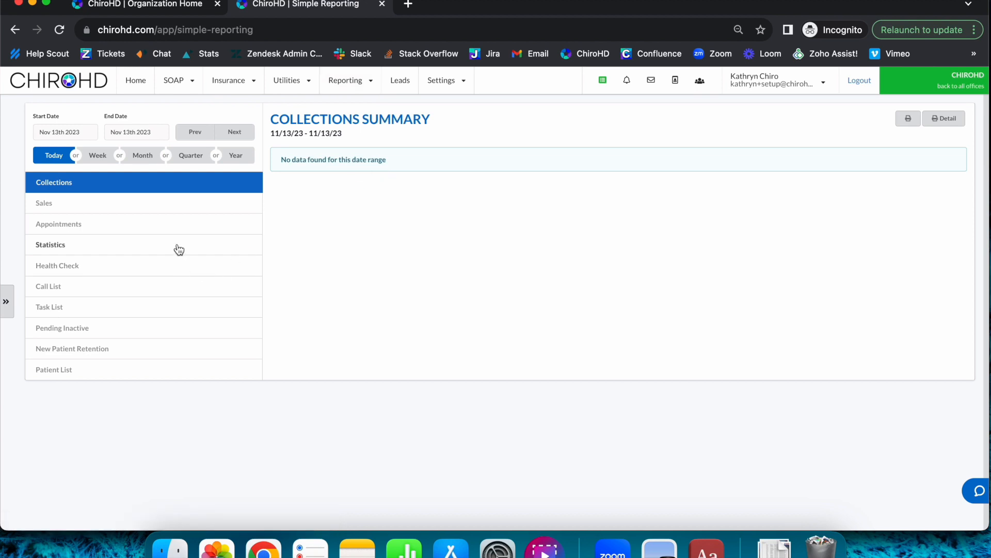
{"action": "left_click", "coordinate": [178, 248]}
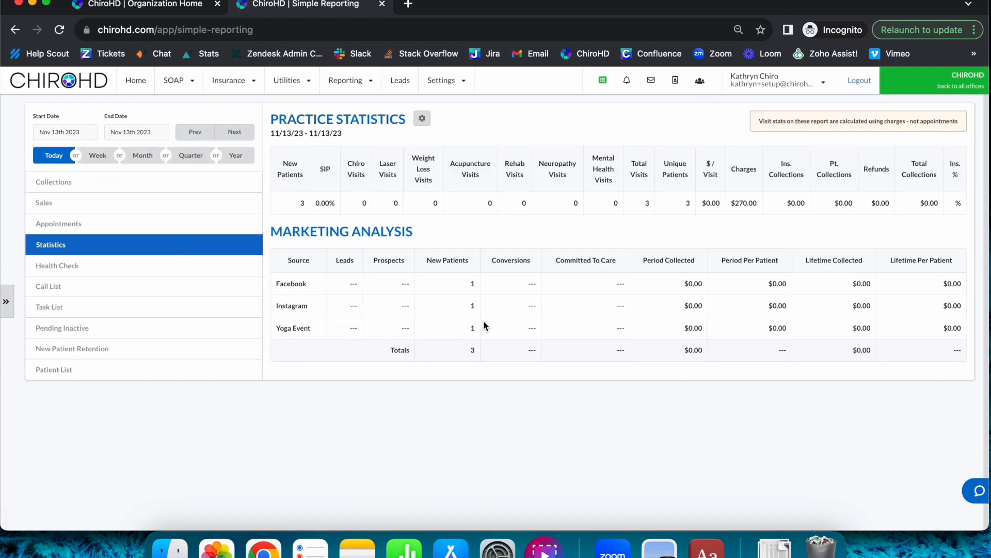